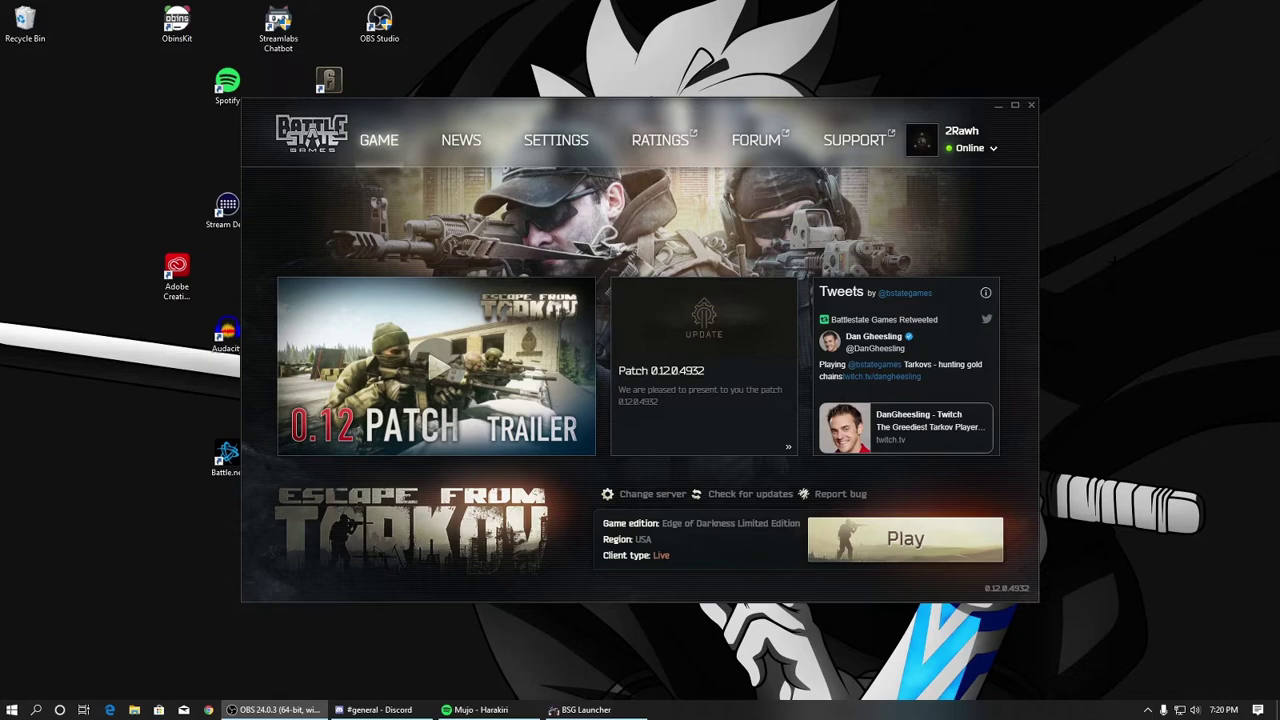
Step: Launch NVIDIA Control Panel from the desktop's right-click context menu
click(1147, 709)
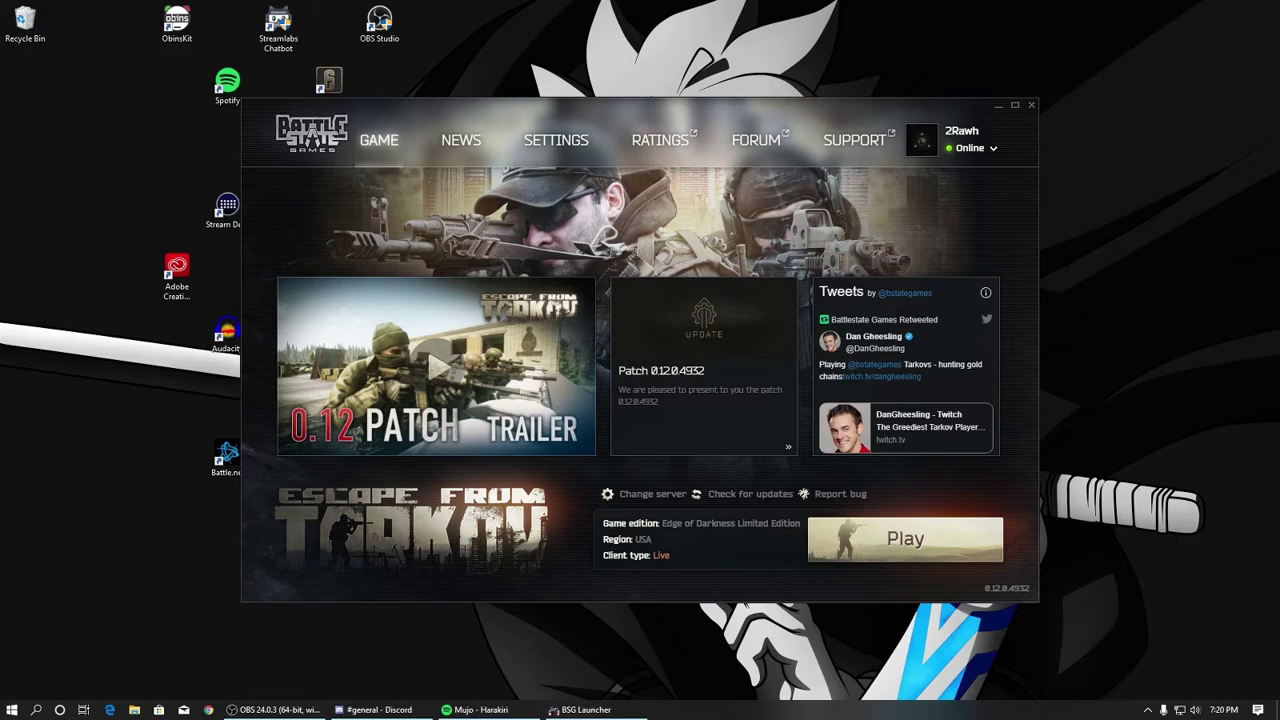
right_click(1068, 262)
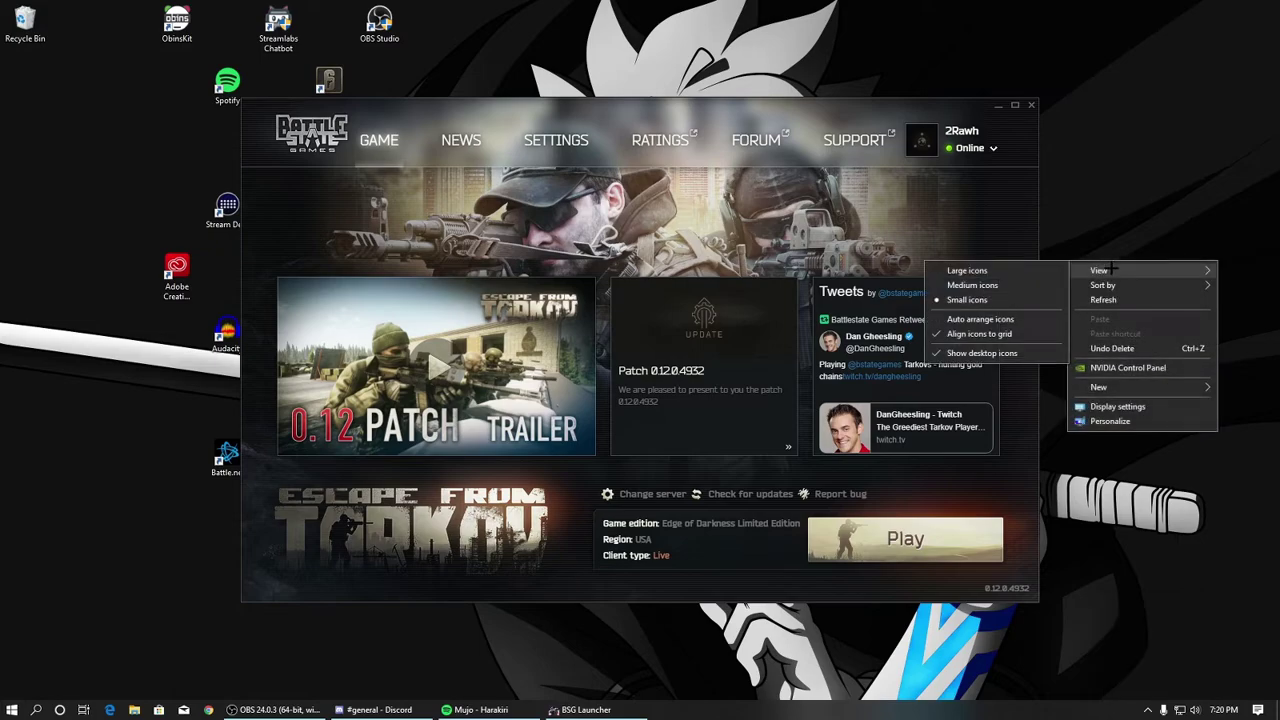
click(1126, 368)
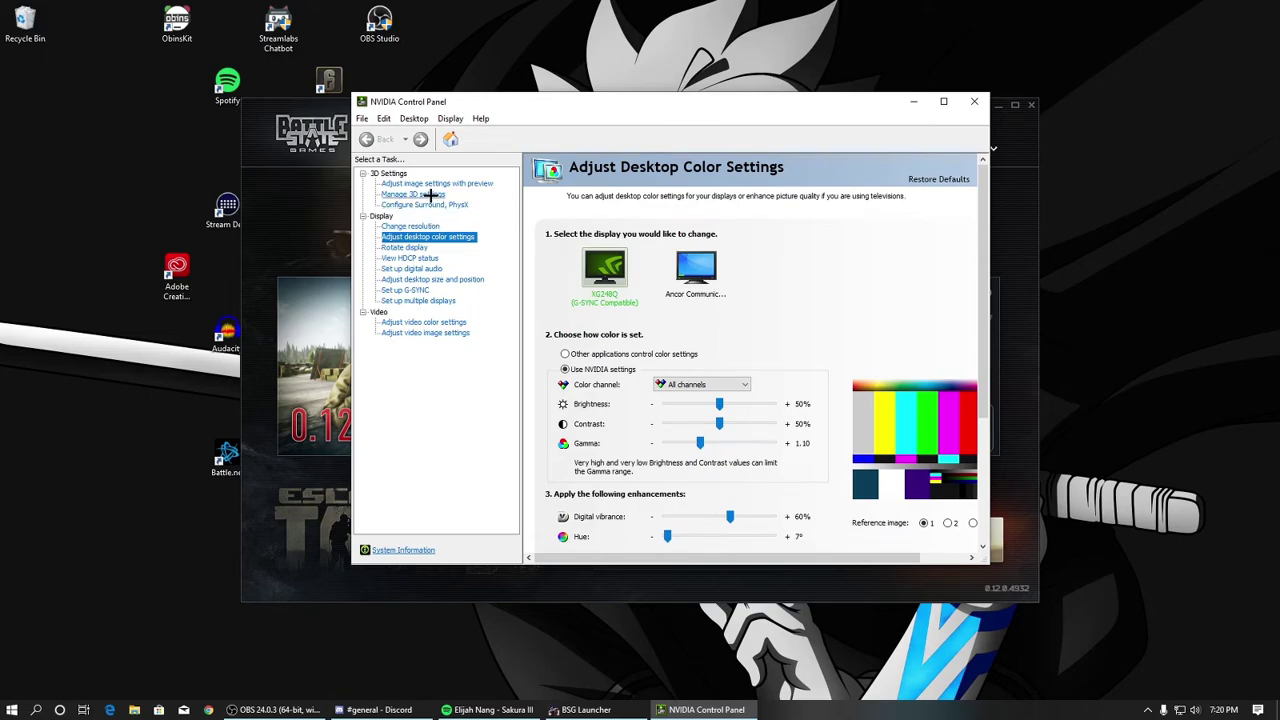
Step: Set Low Latency Mode to Off under Manage 3D settings, then close the panel
click(413, 194)
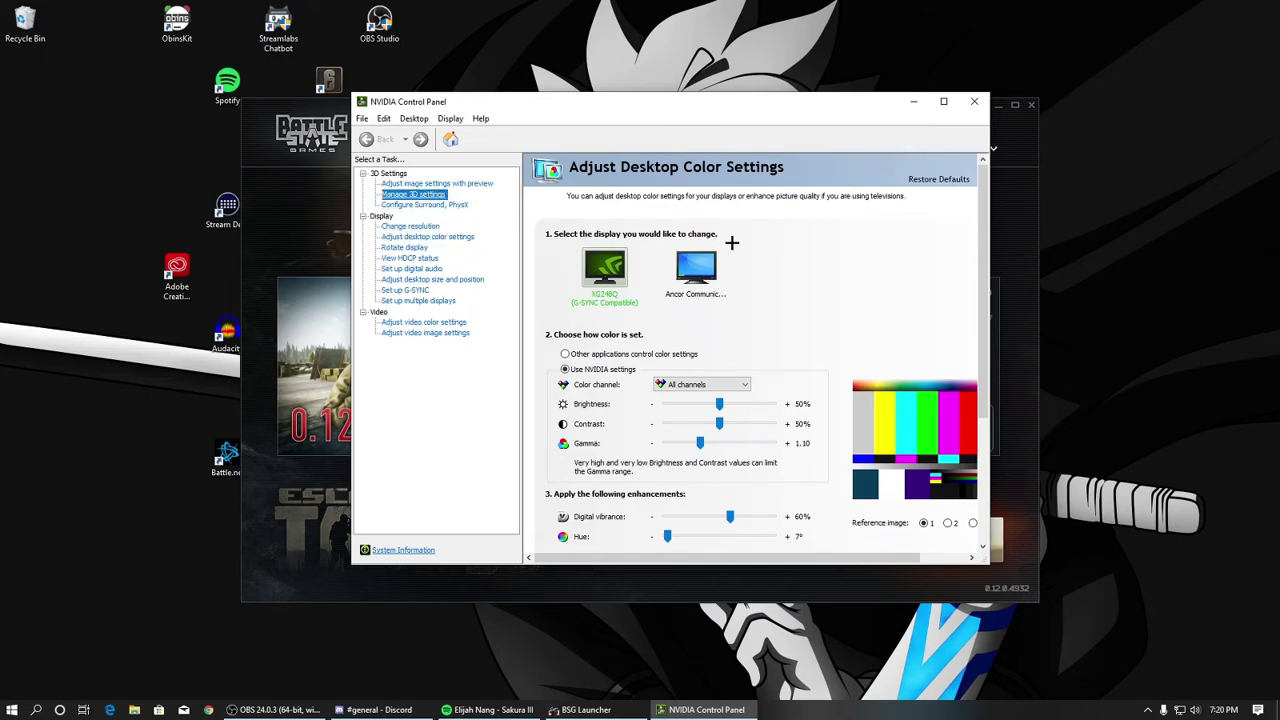
scroll(865, 328, down, 4)
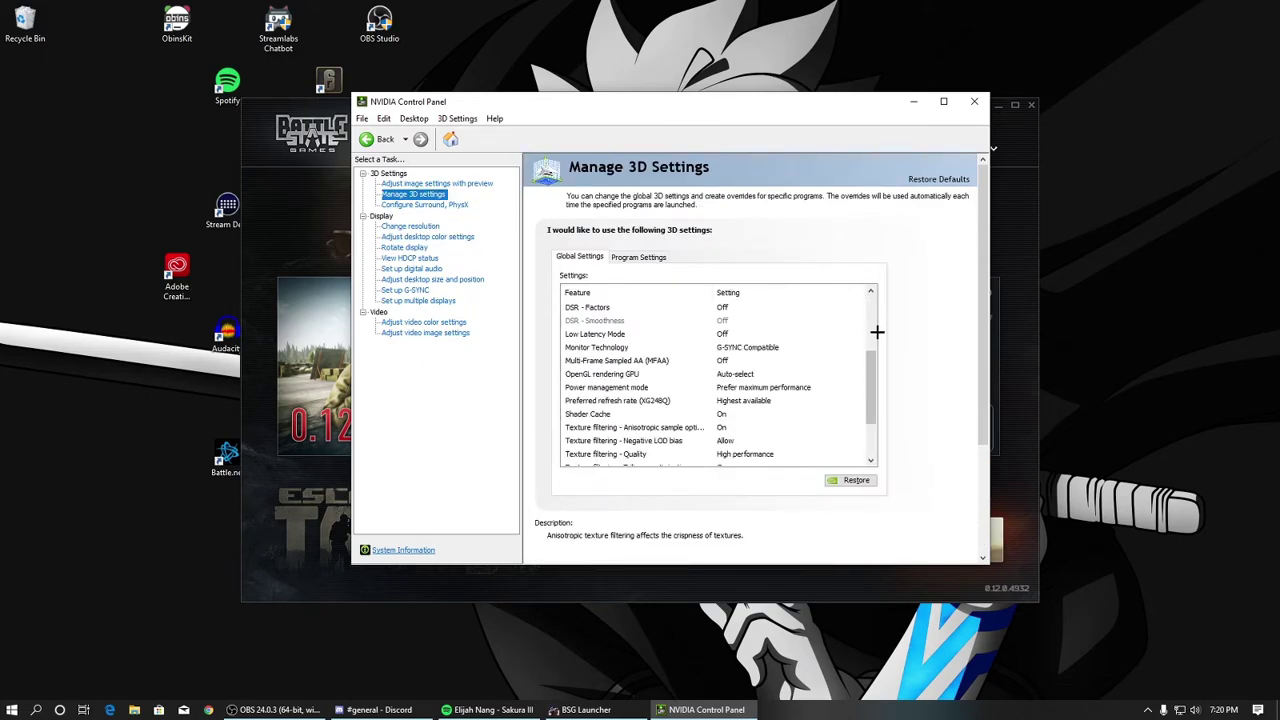
scroll(865, 328, down, 2)
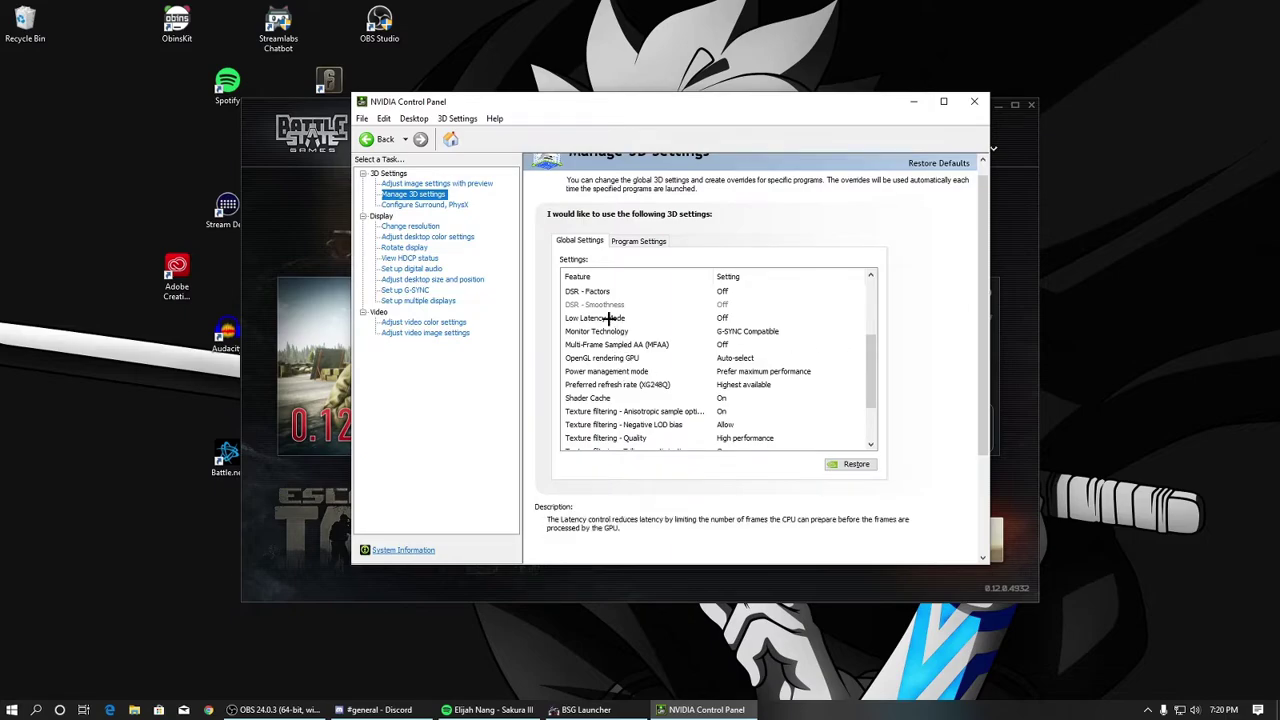
click(708, 318)
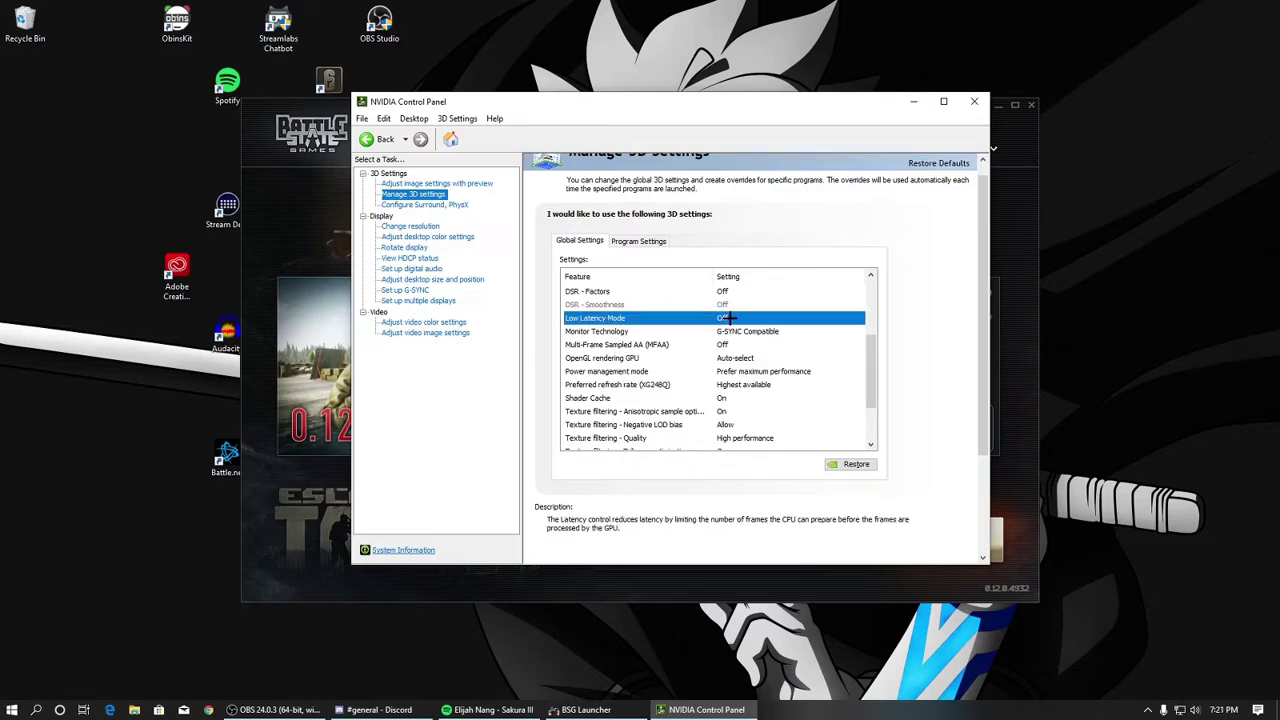
click(730, 318)
click(730, 318)
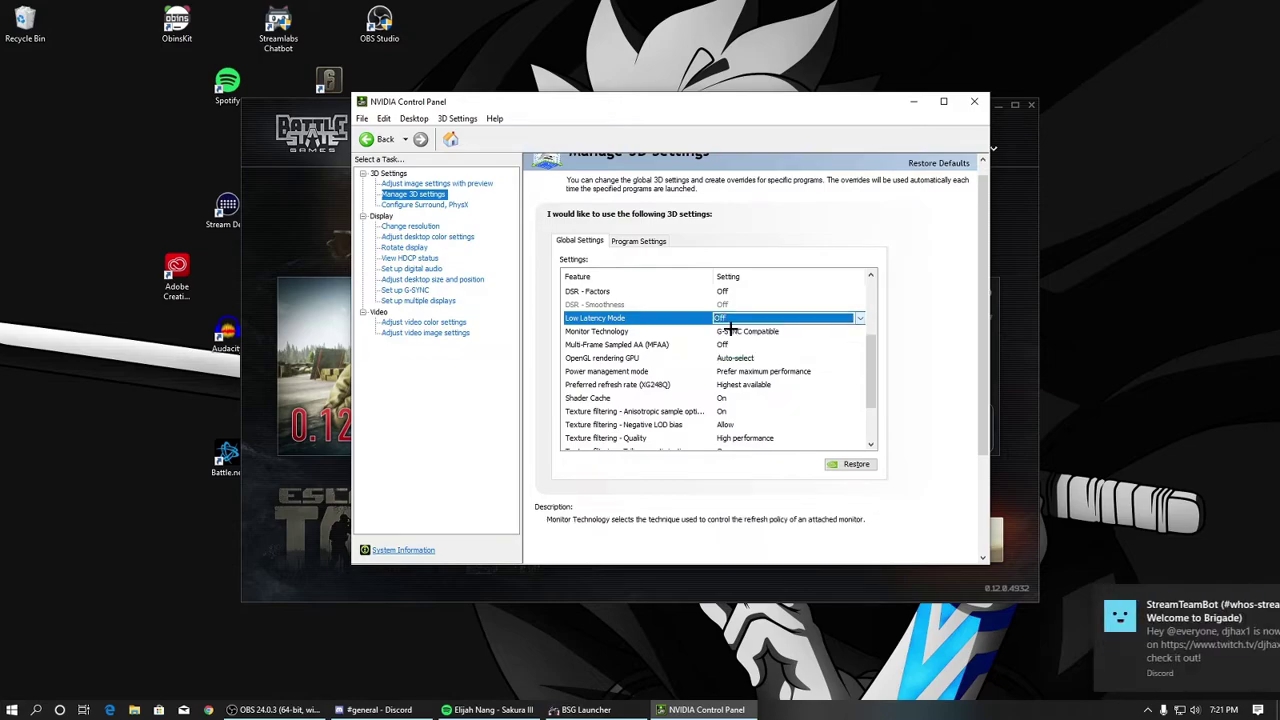
click(730, 318)
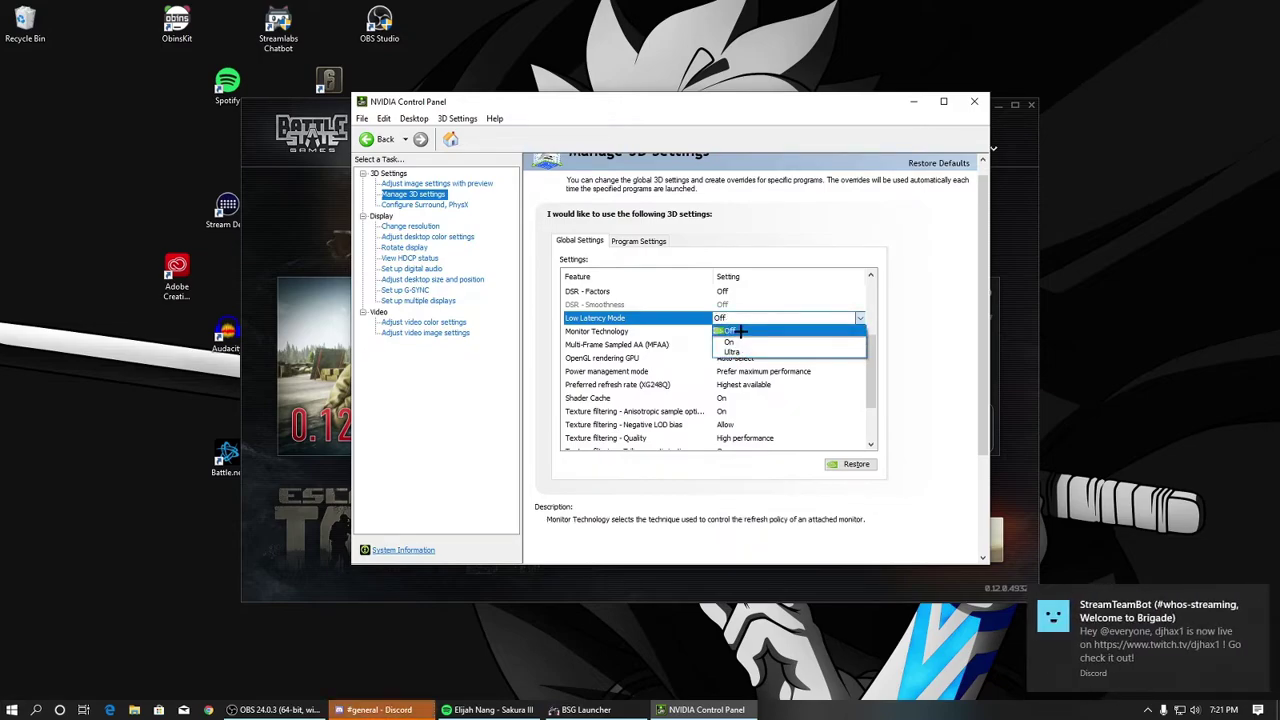
click(739, 331)
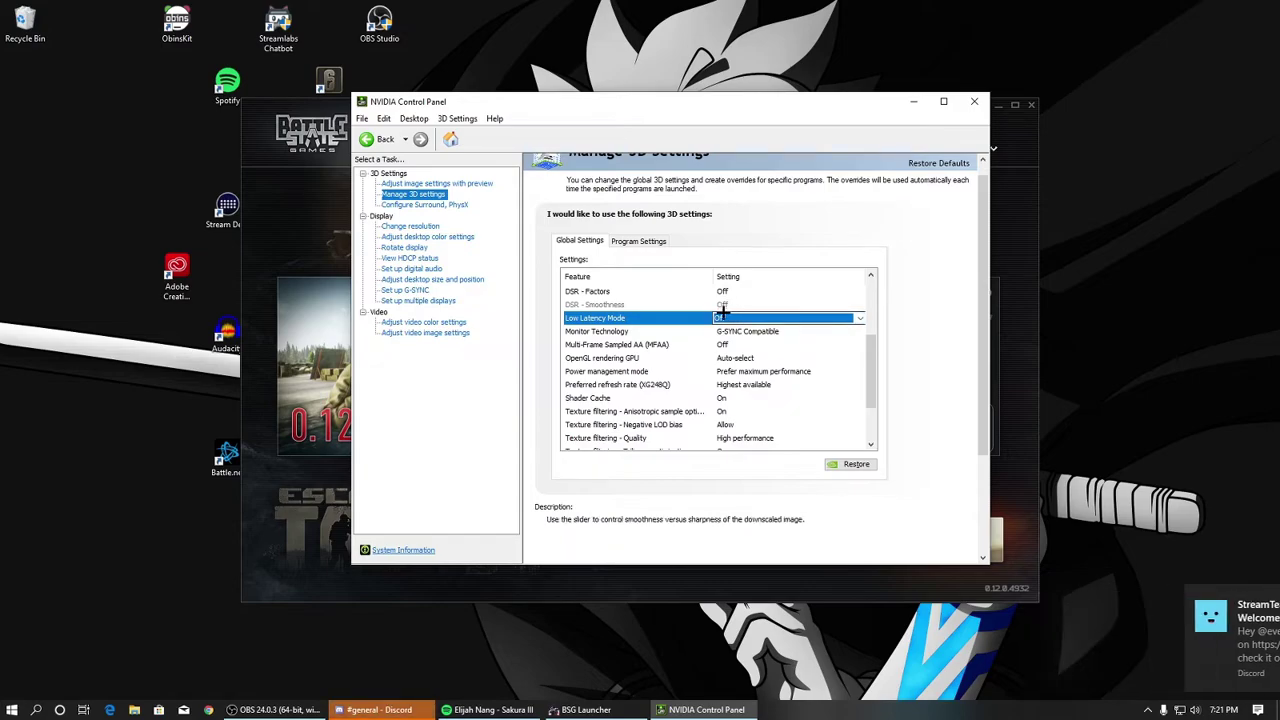
click(974, 101)
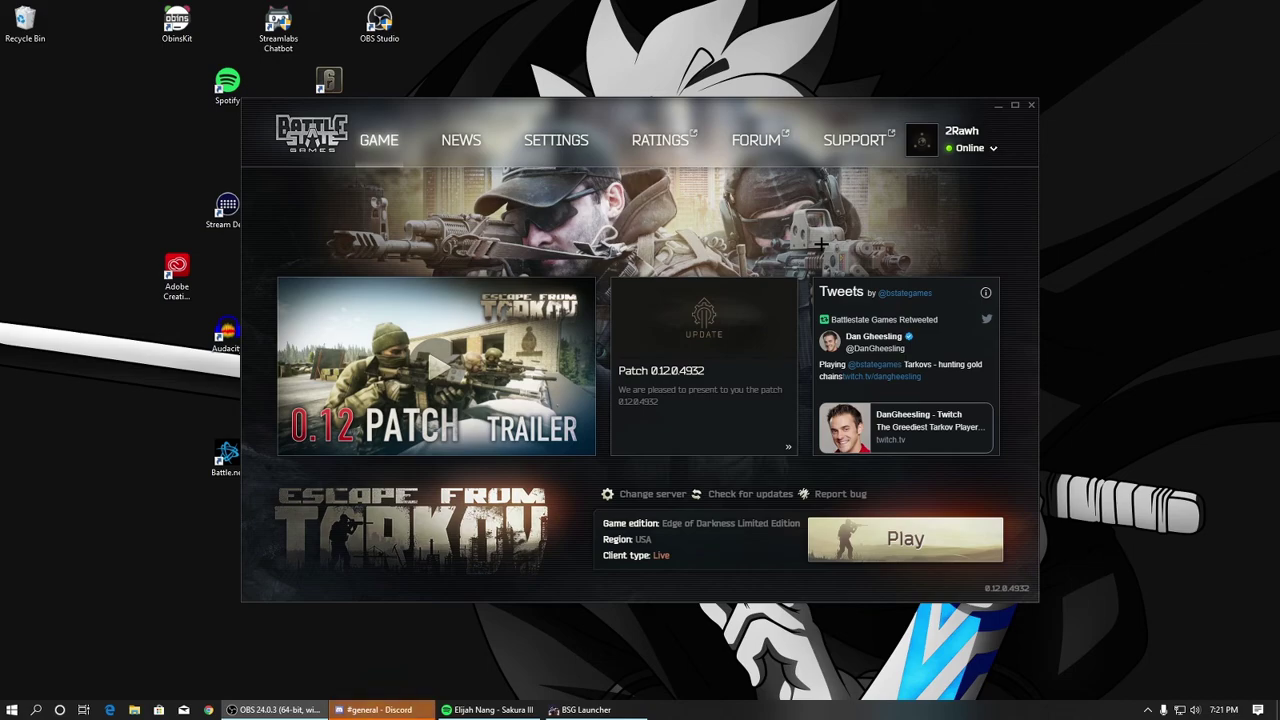